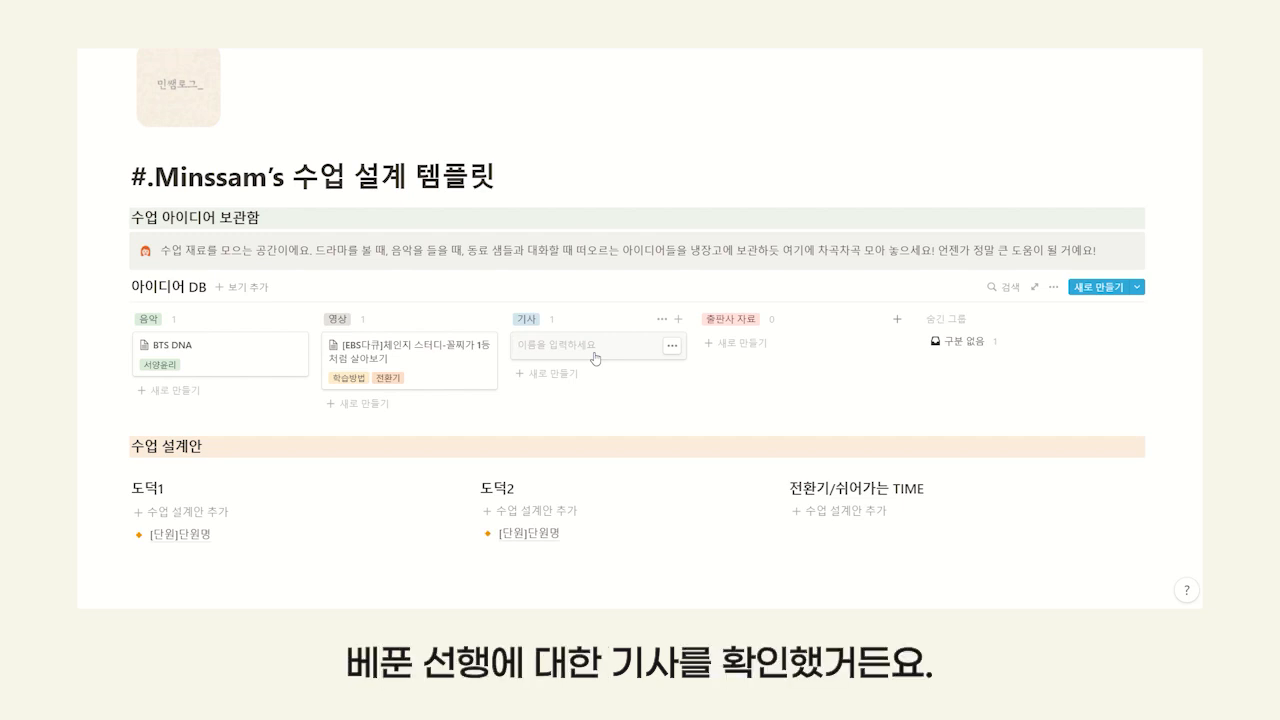
- Title the new 기사 card "CCTV 보다가 놀랐다...'꾸벅' 인사한 택배기사 감동 사연" and open it in a new window
text(CCTV 보다가 놀랐다...‘꾸벅’ 인사한 택배기사 감동 사연)
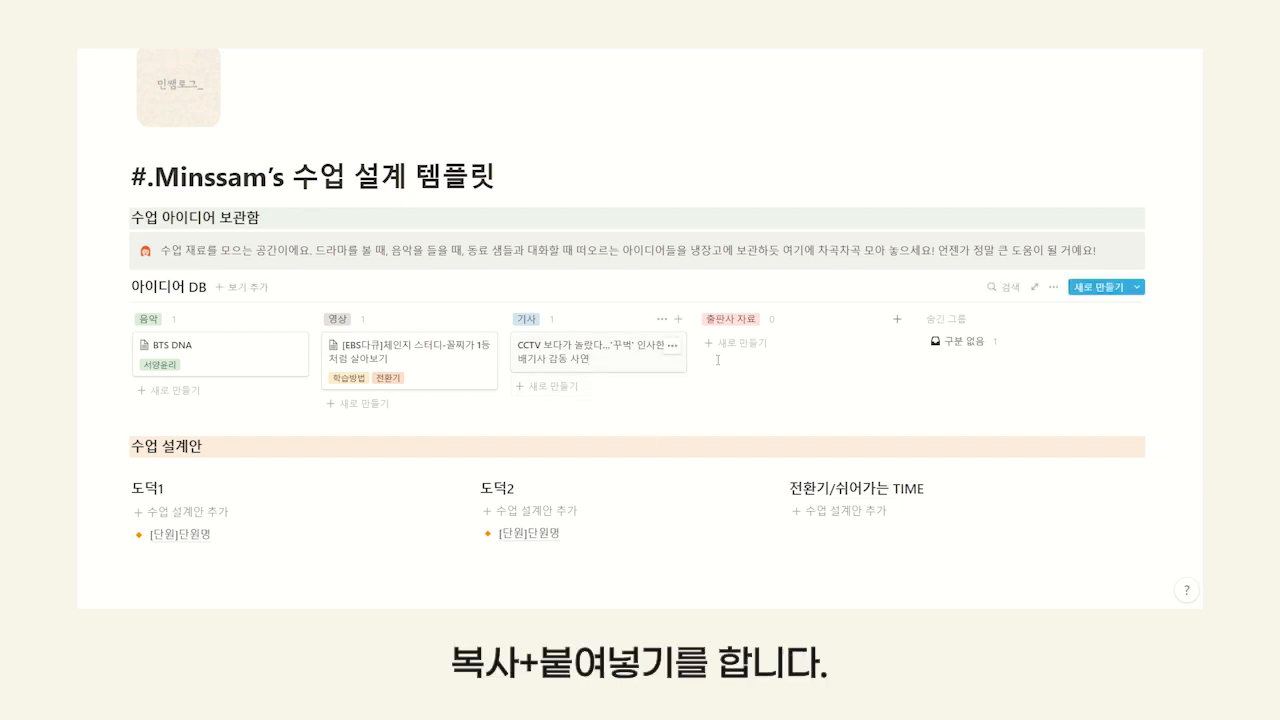
click(672, 344)
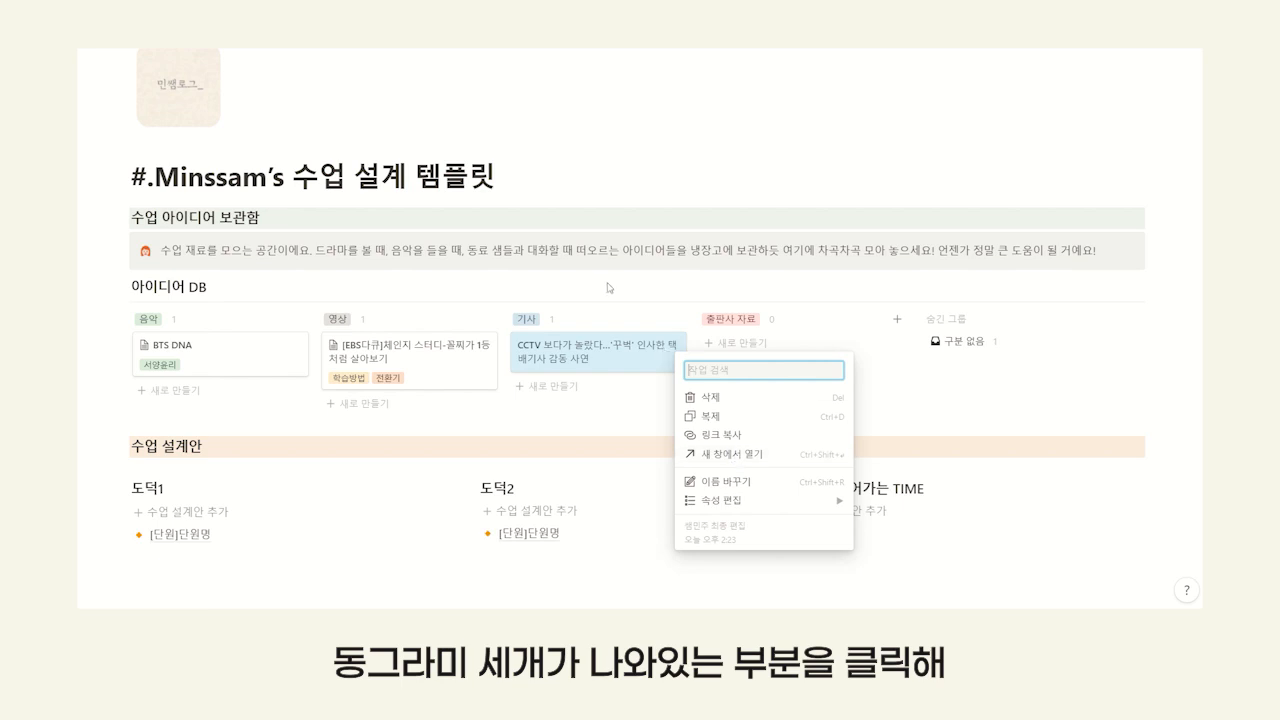
click(670, 344)
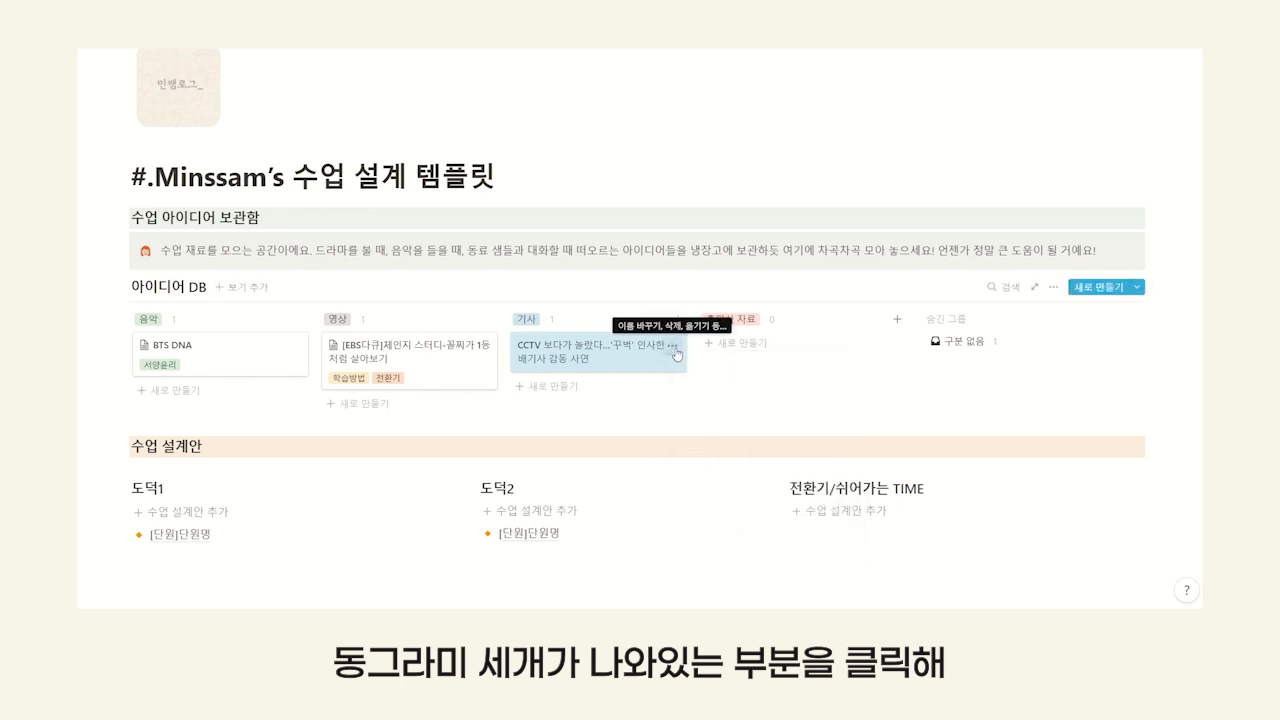
click(677, 355)
click(739, 451)
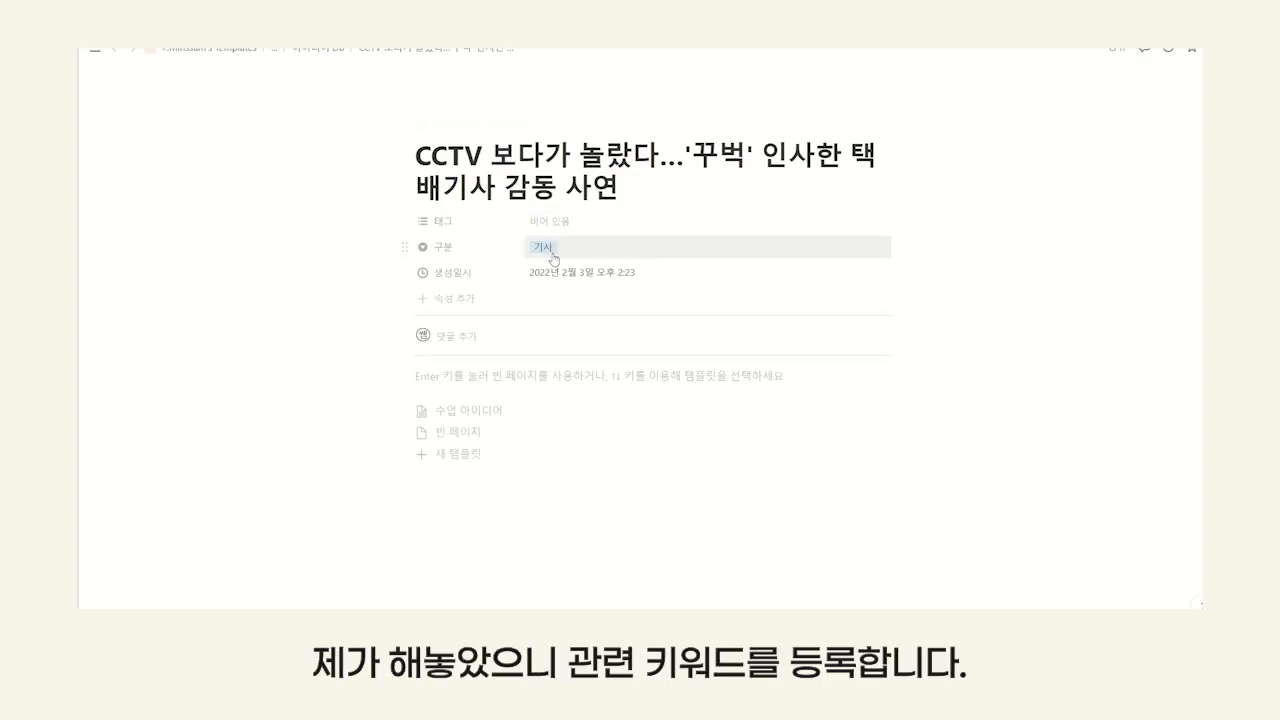
- Tag the article page with 동양윤리 and apply the 수업 아이디어 template to its body
click(551, 228)
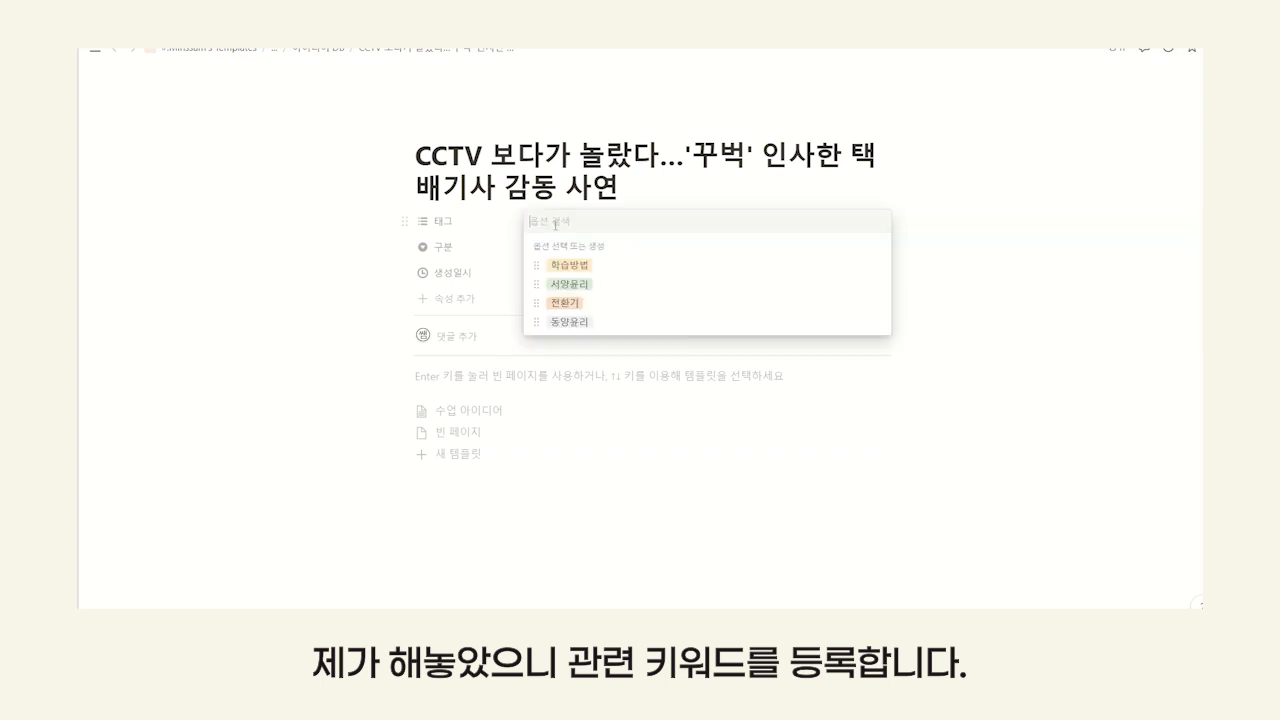
click(570, 322)
click(666, 414)
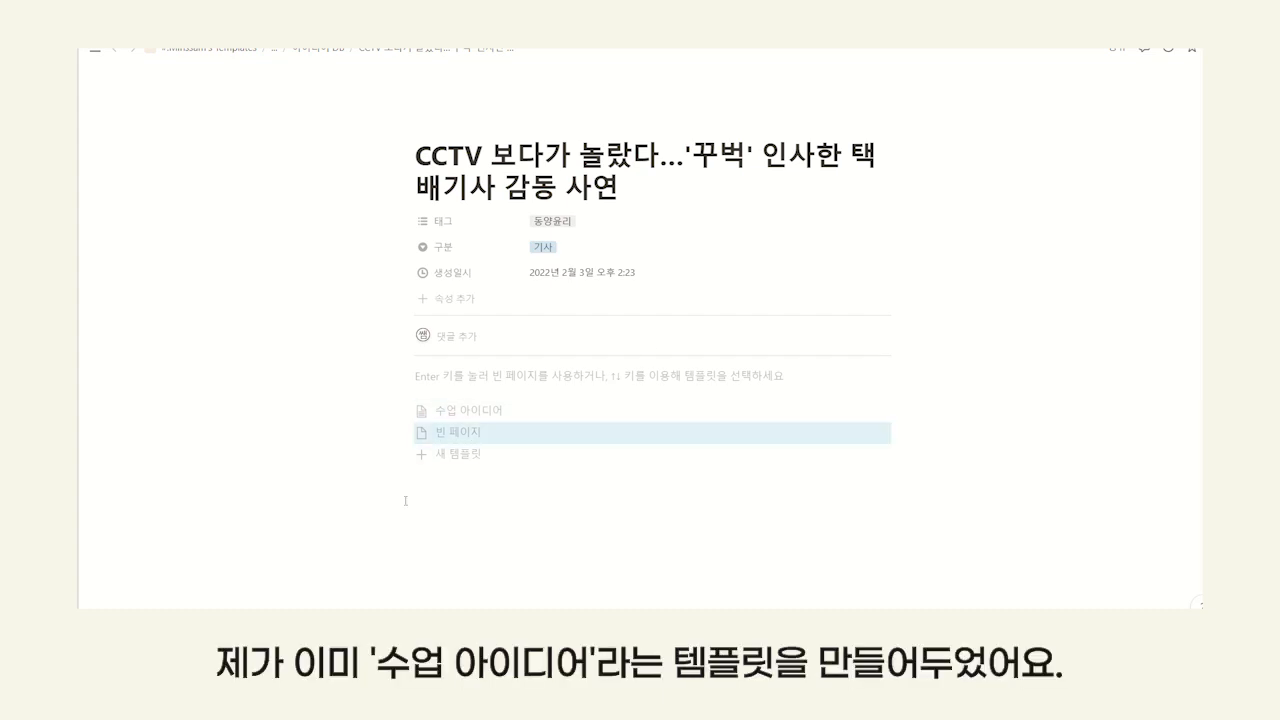
click(469, 417)
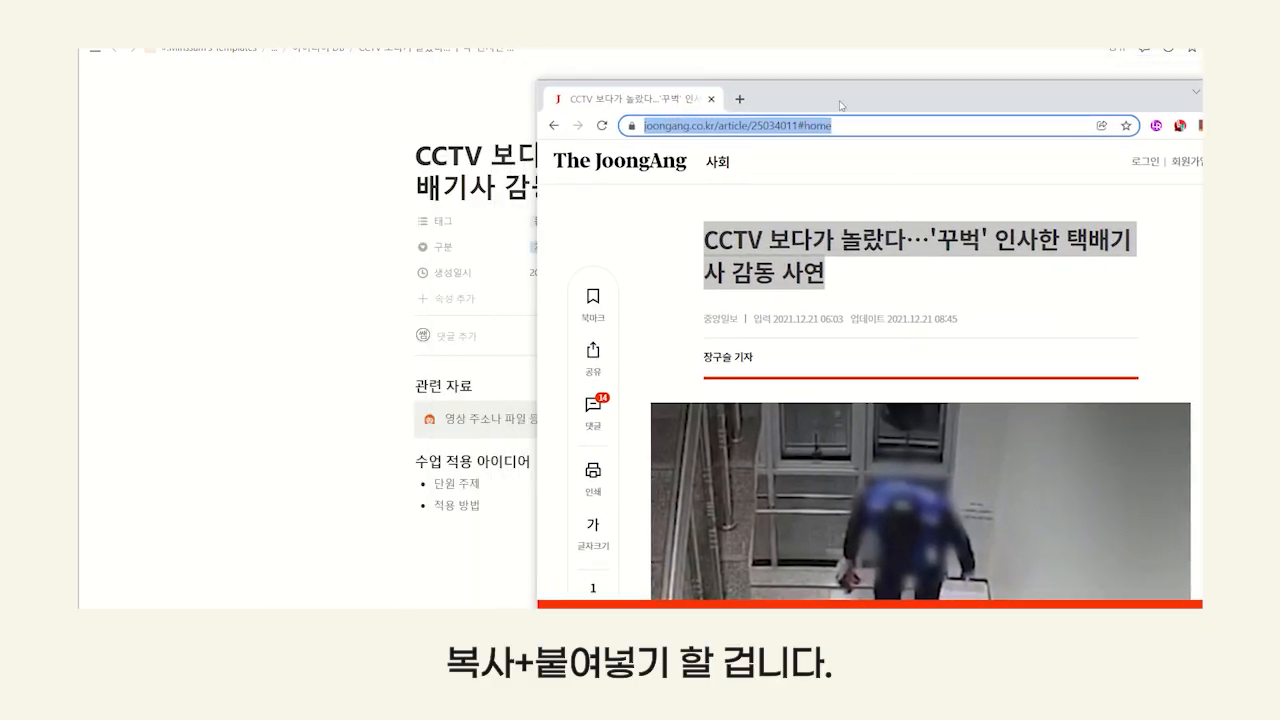
key(alt+Tab)
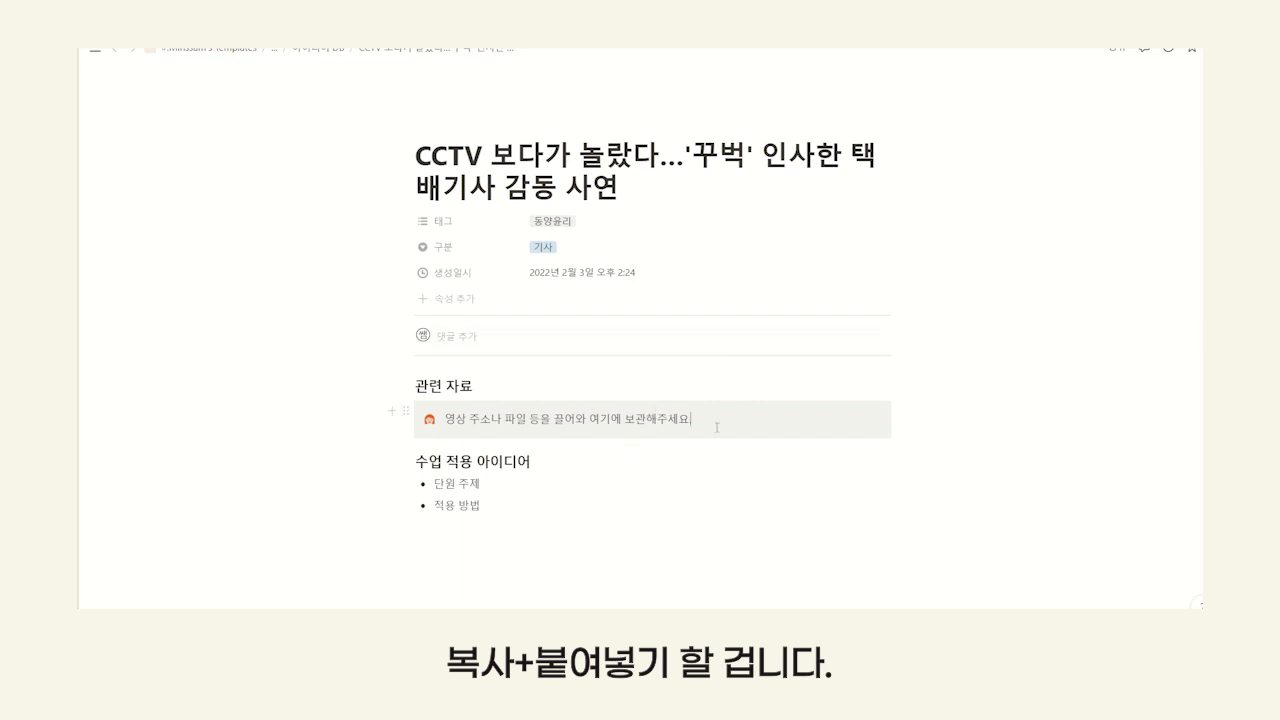
key(Return)
text(https://www.joongang.co.kr/article/25034011#home)
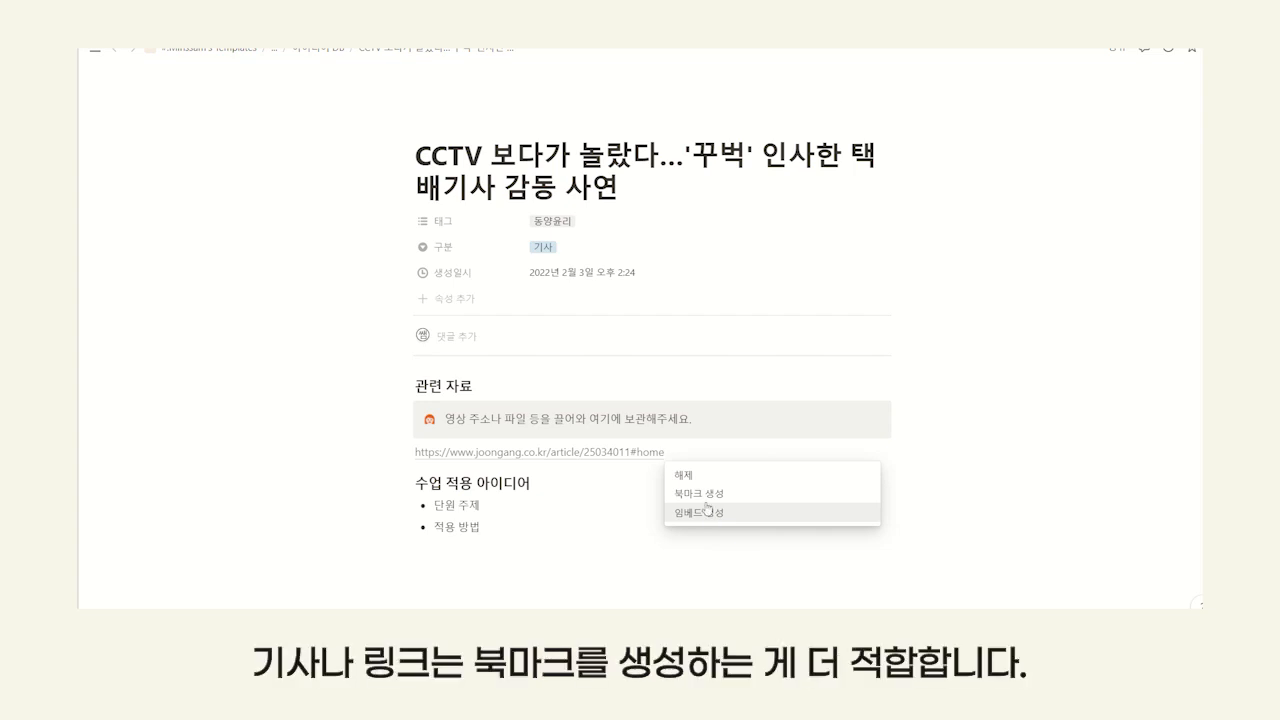
click(706, 494)
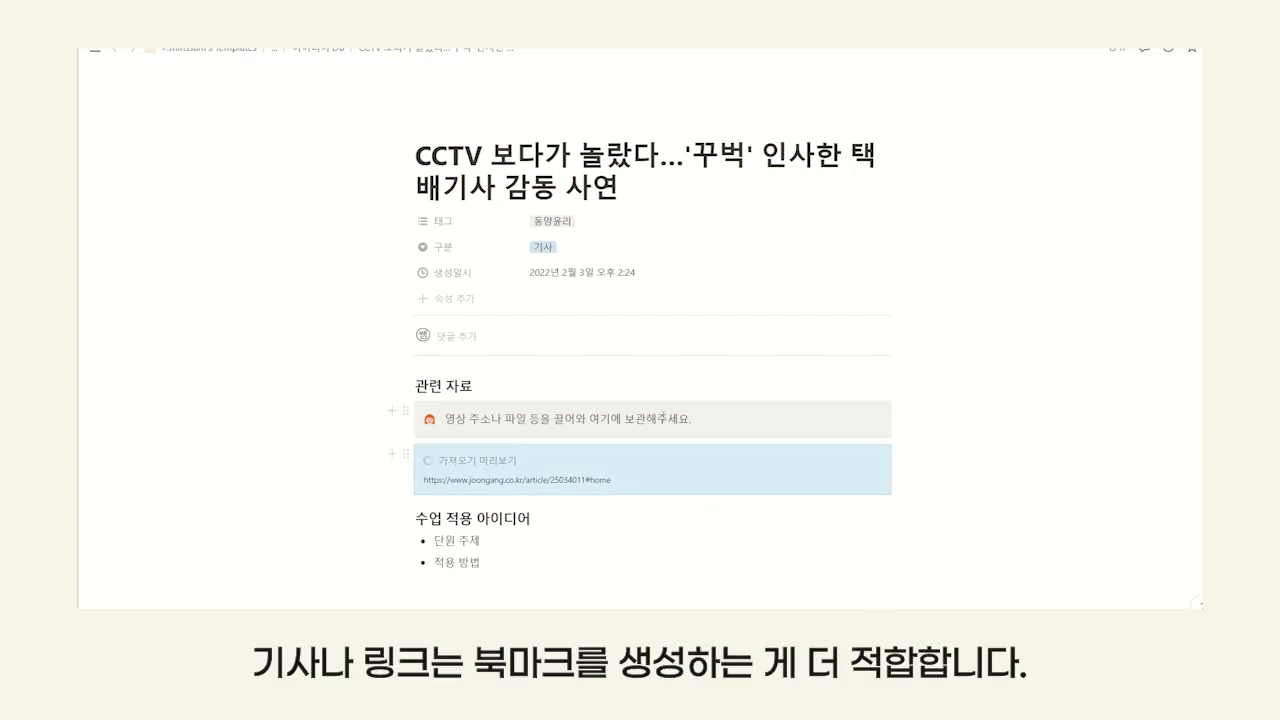
- Add the line "- 성선설, 성악설 NIE 학습" within the 단원 주제 bullet
scroll(640, 450, down, 1)
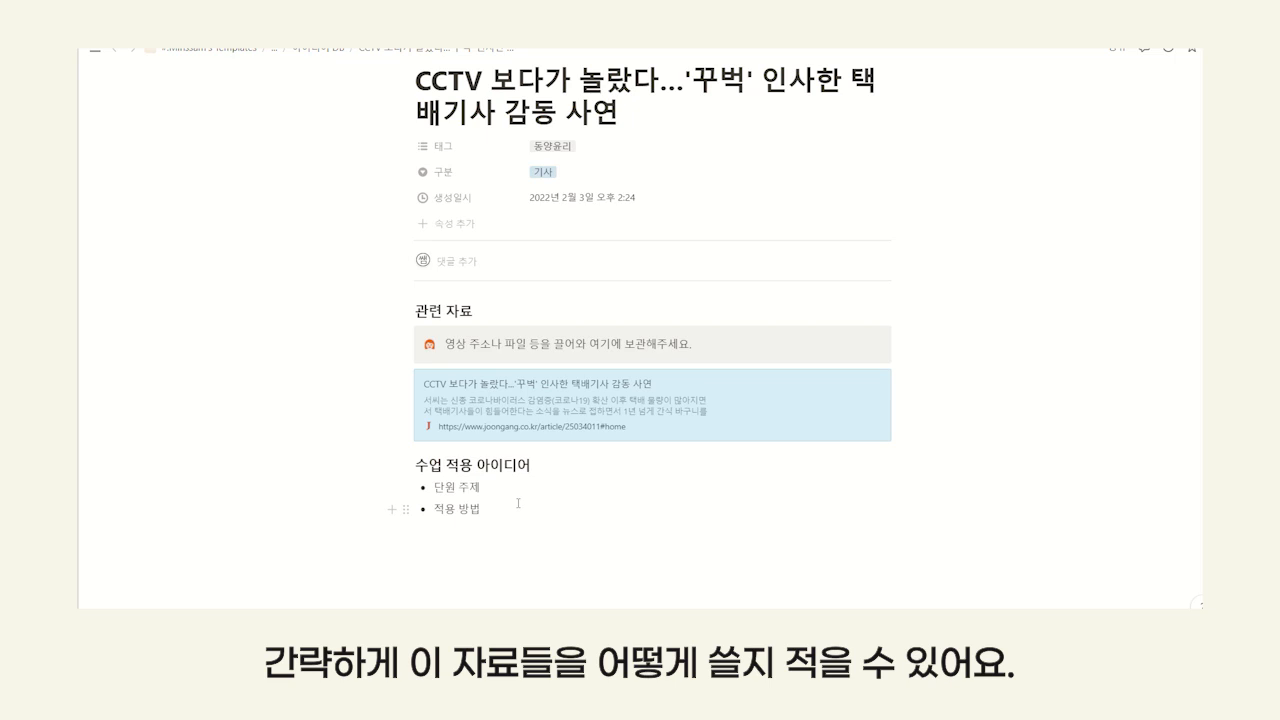
click(491, 489)
key(Return)
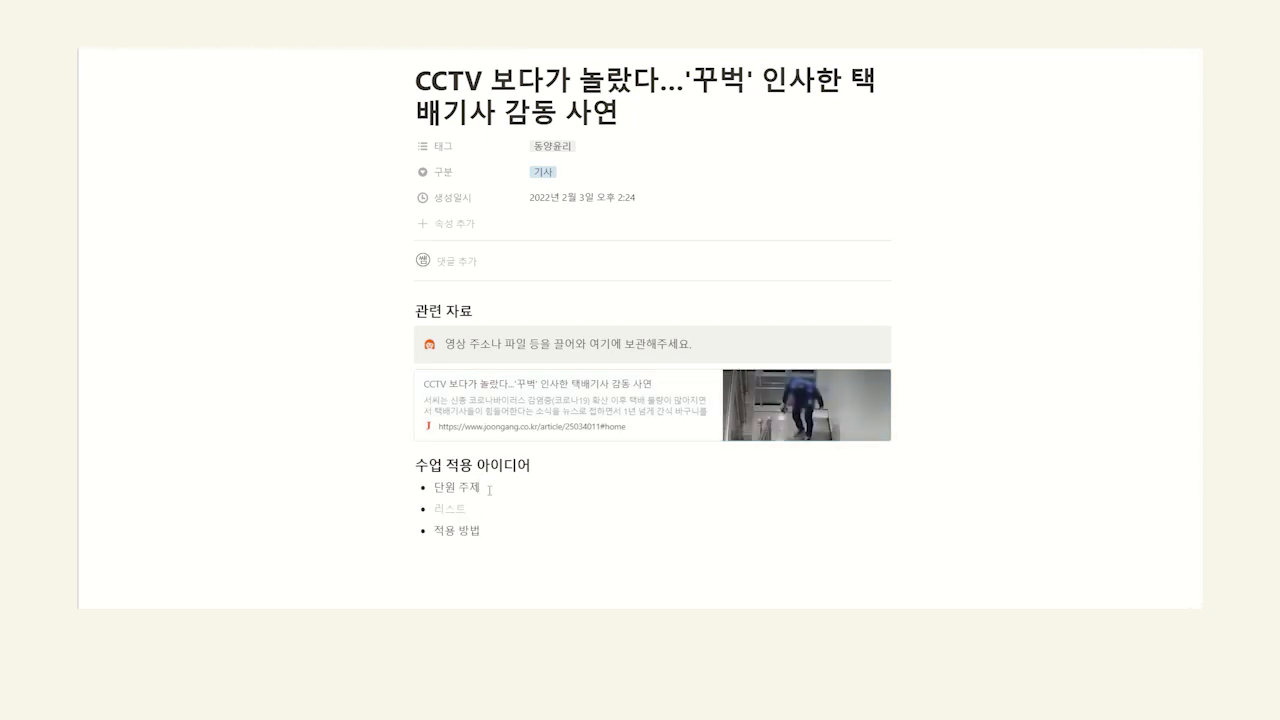
key(BackSpace)
key(BackSpace)
key(shift+Return)
text(- 성선설, 성악설)
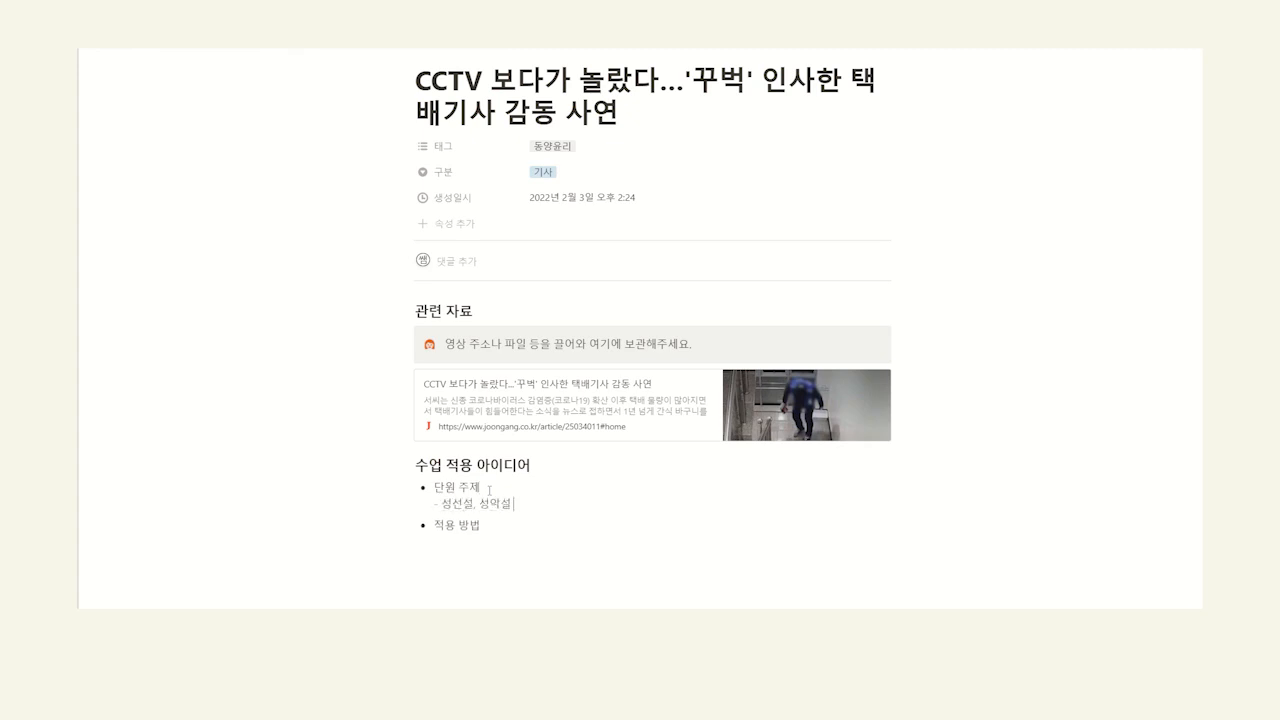
text( NIE 학습)
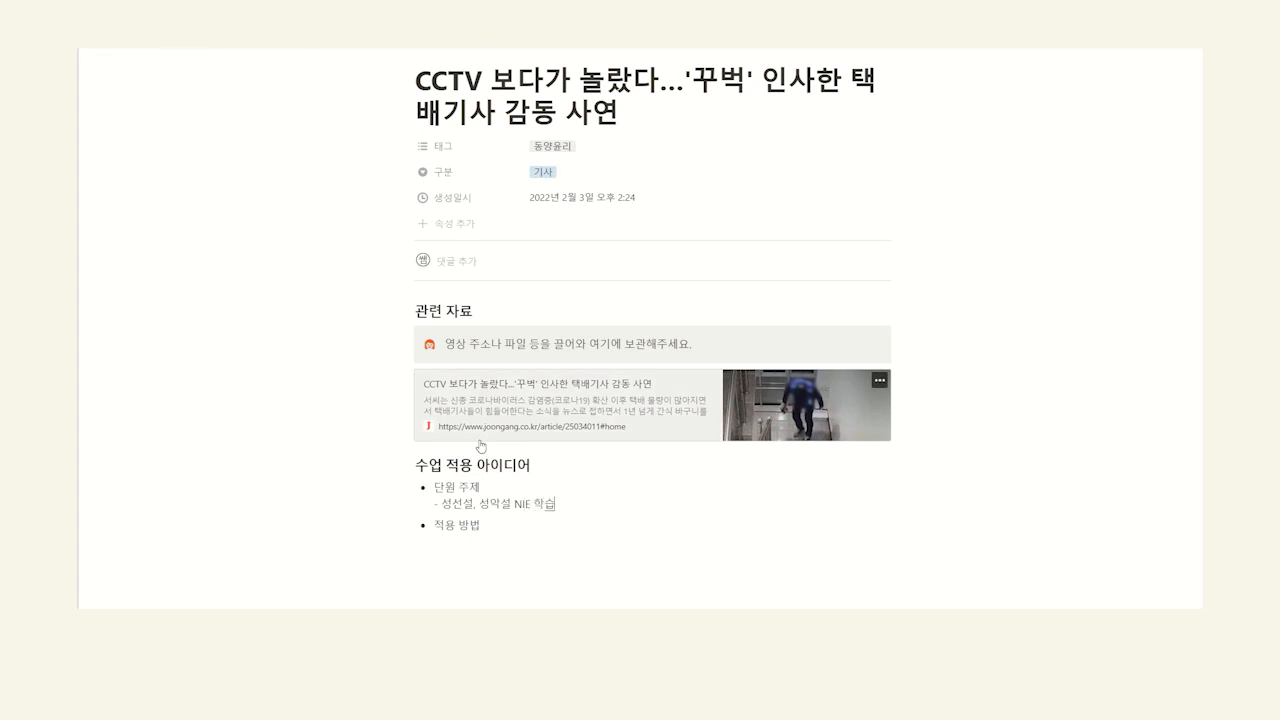
- Add the line "- 인간 본성 토론 근거 자료로 제공" within the 적용 방법 bullet
click(492, 530)
key(shift+Return)
text(- 성선센)
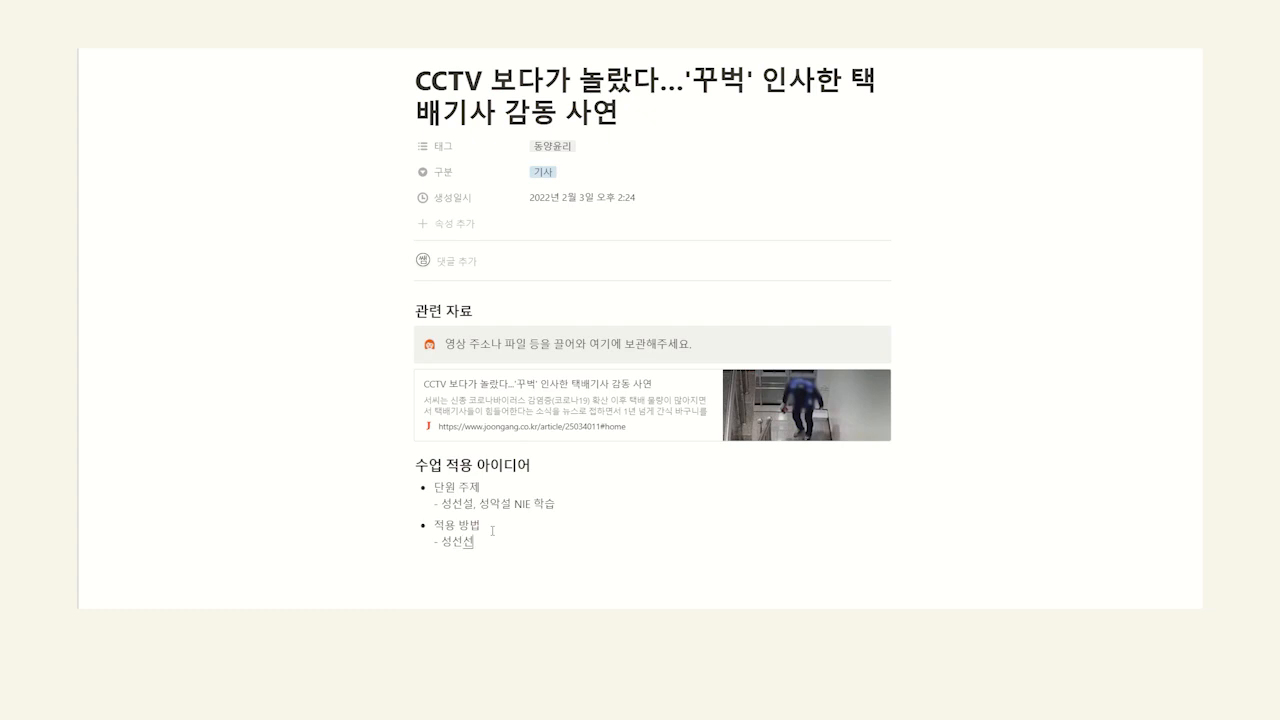
key(BackSpace)
key(BackSpace)
key(BackSpace)
key(BackSpace)
key(BackSpace)
text(인간 본서ㅇ 토론 근거 잴ㅛ로 제공)
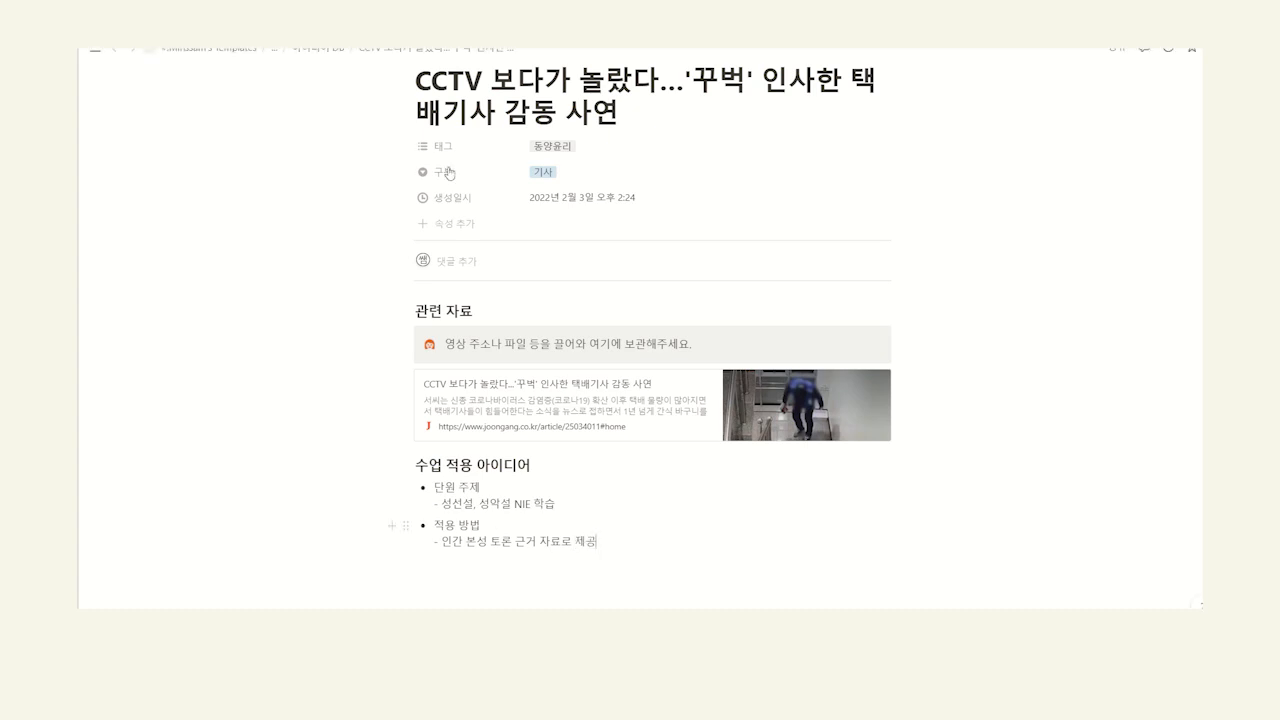
- Return to the 수업 설계 템플릿 page, add a lesson plan under 도덕1 and open it
click(114, 52)
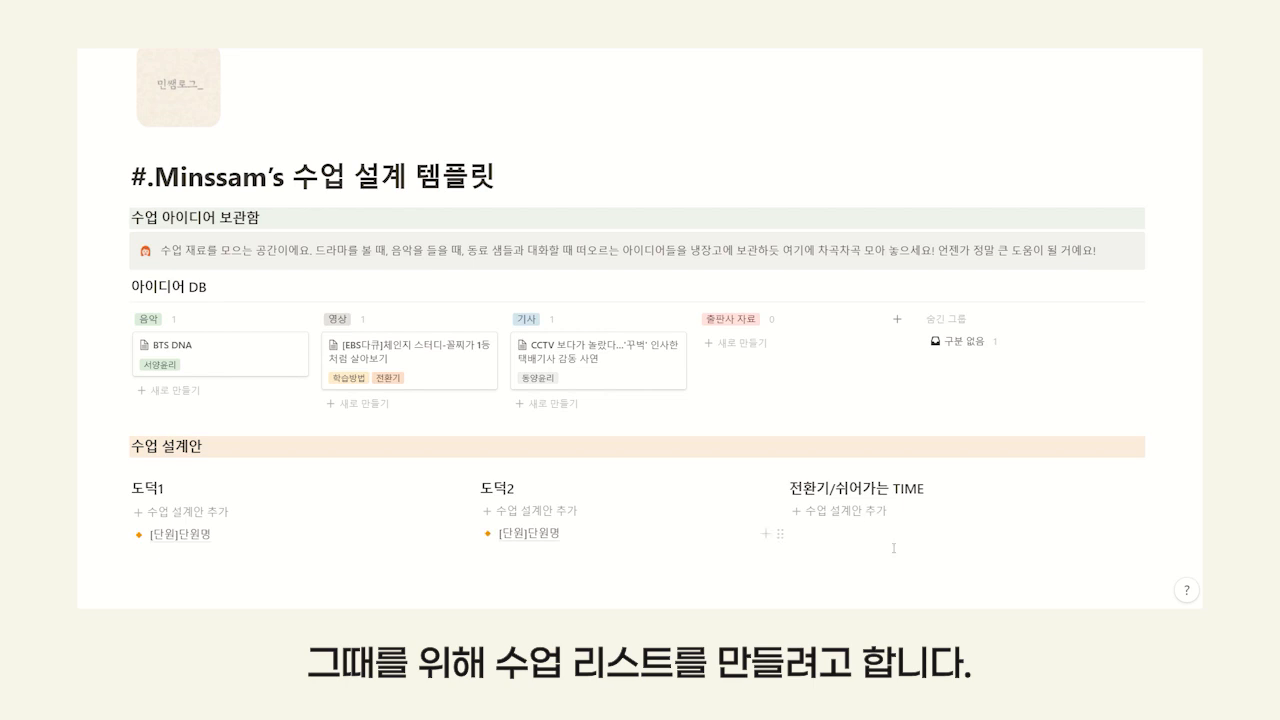
click(204, 516)
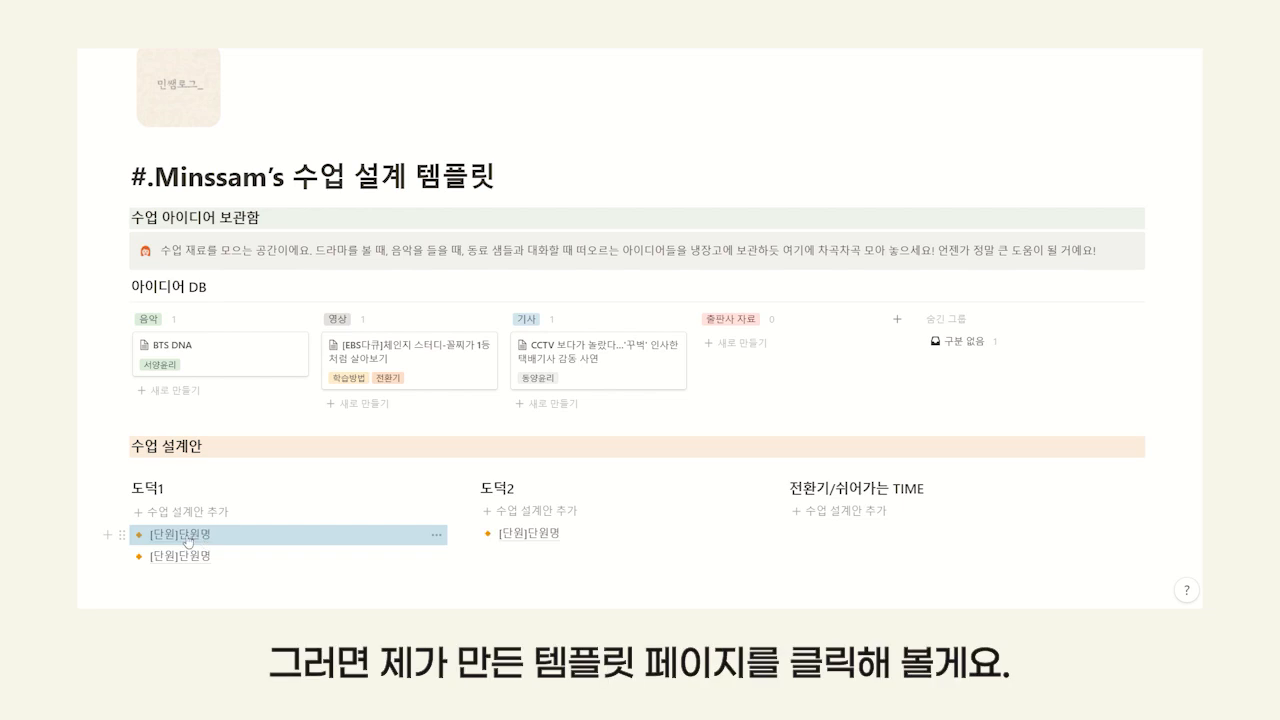
click(187, 540)
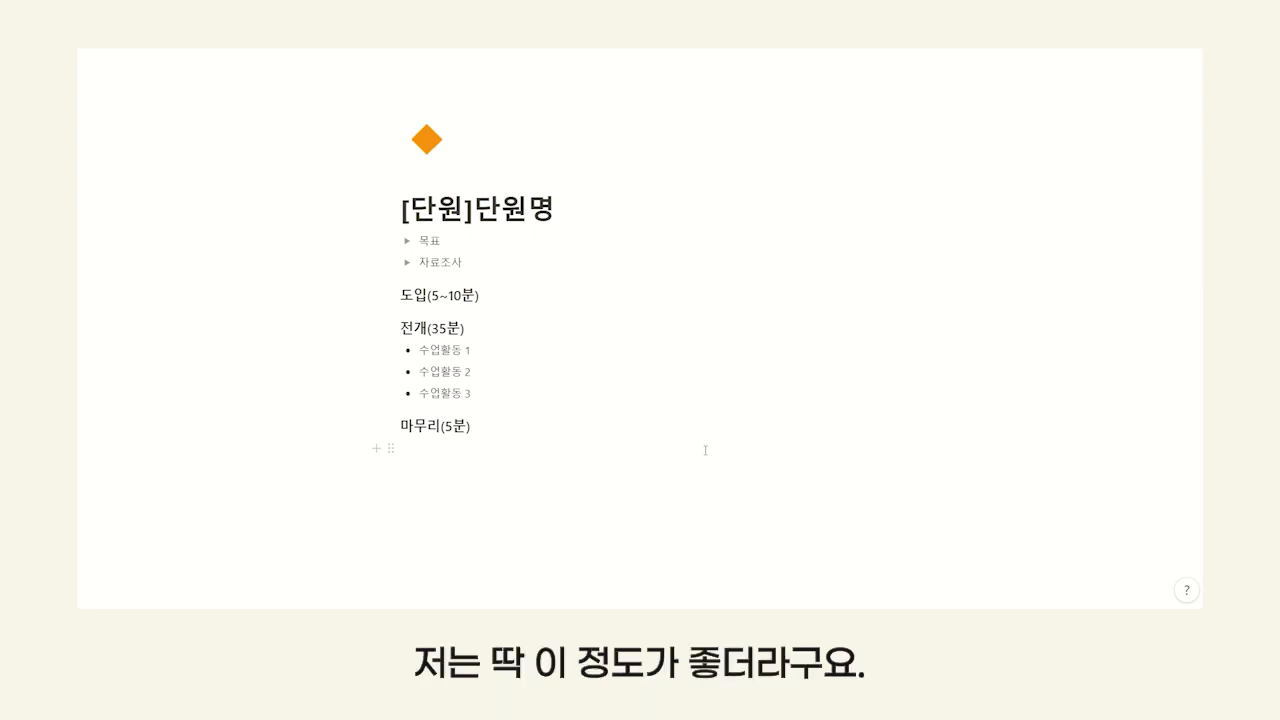
- Select the placeholder 단원 inside the brackets of the lesson plan's title
drag(465, 214, 421, 229)
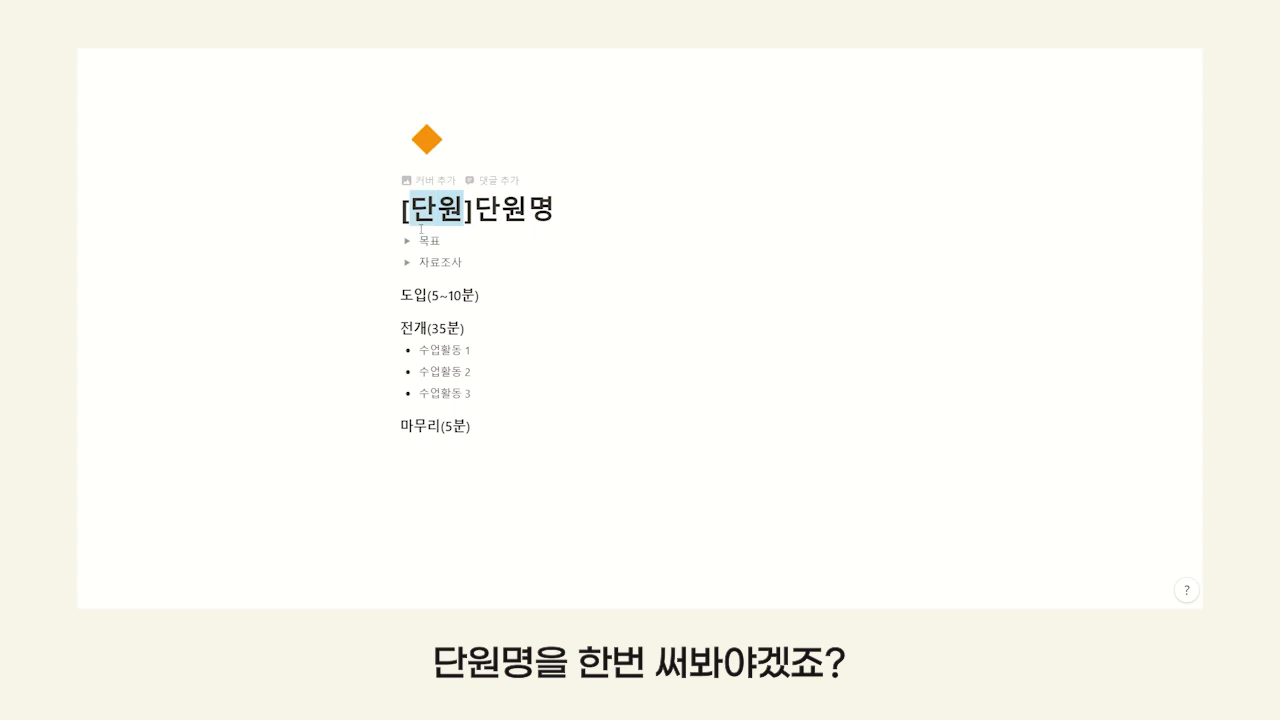